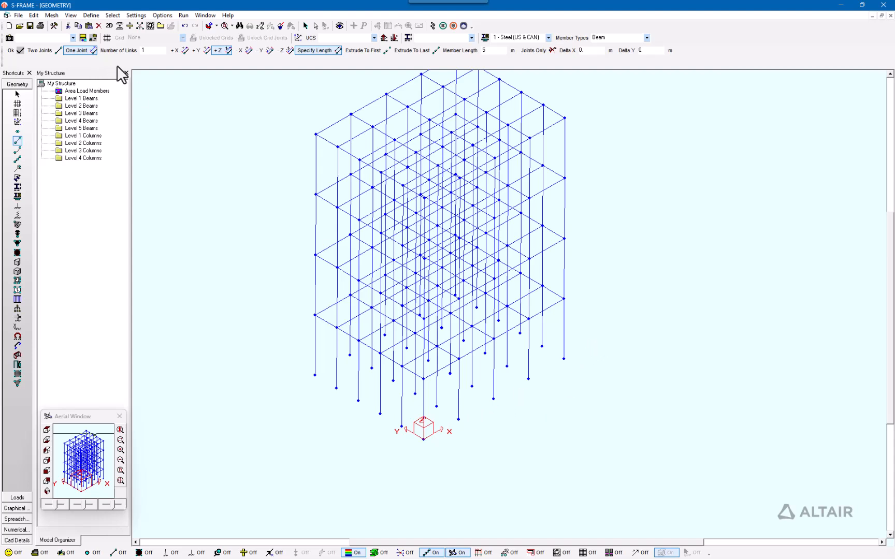
Add grid set Grid 6, auto-generated with four 4 m X bays and five 2.5 m Y bays, and display it
click(106, 38)
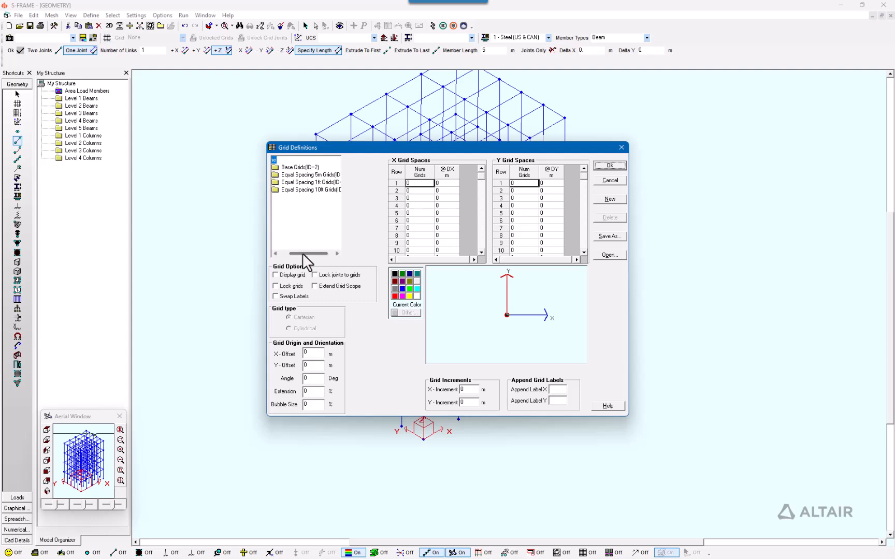
drag(302, 252, 293, 252)
right_click(274, 159)
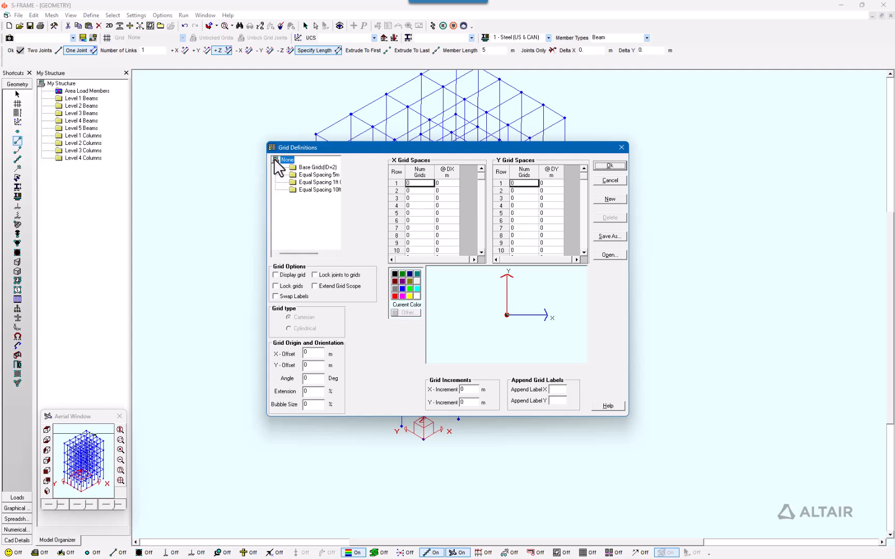
click(290, 166)
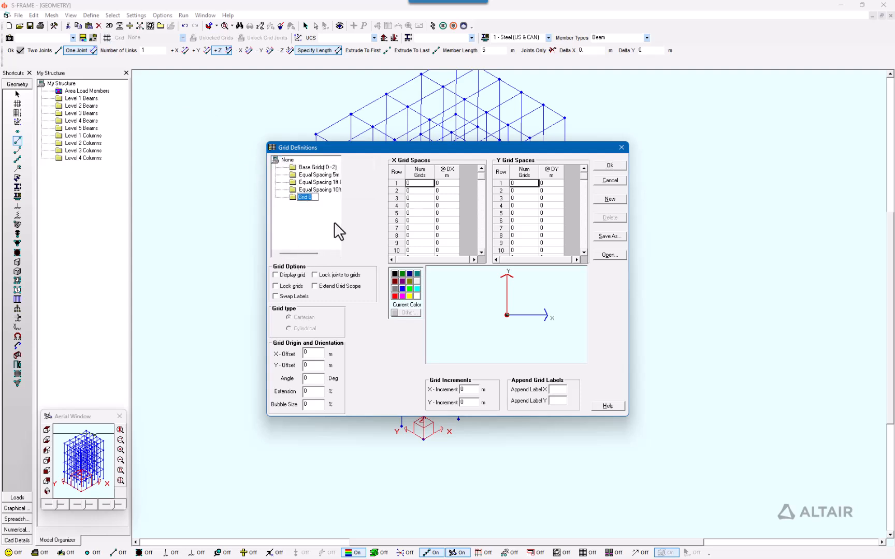
click(305, 198)
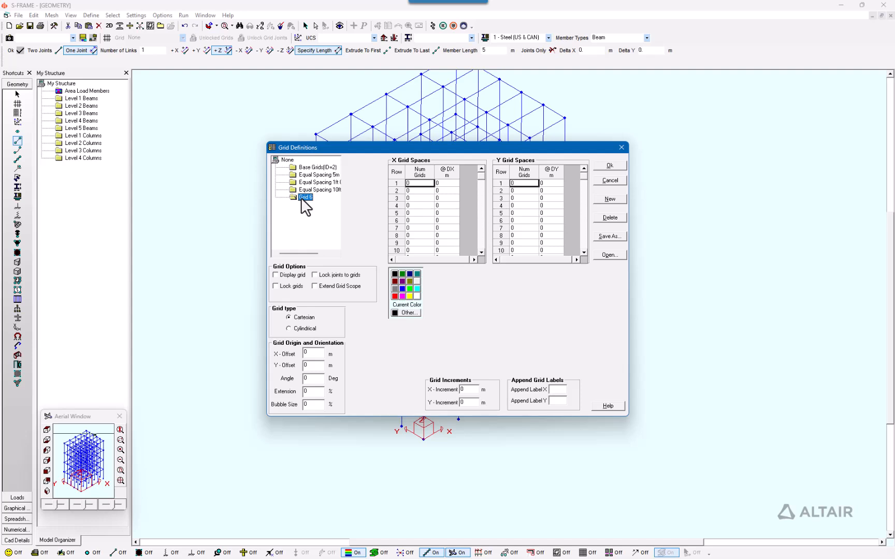
right_click(302, 199)
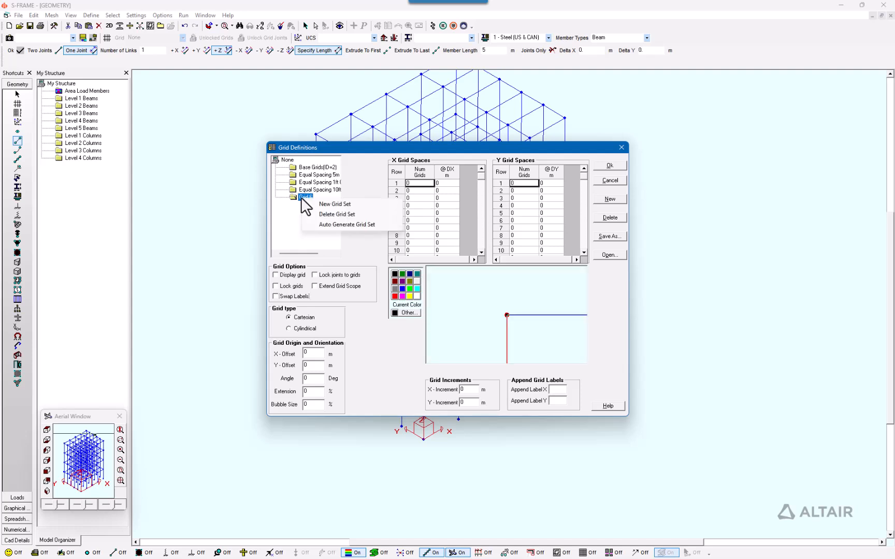
click(327, 224)
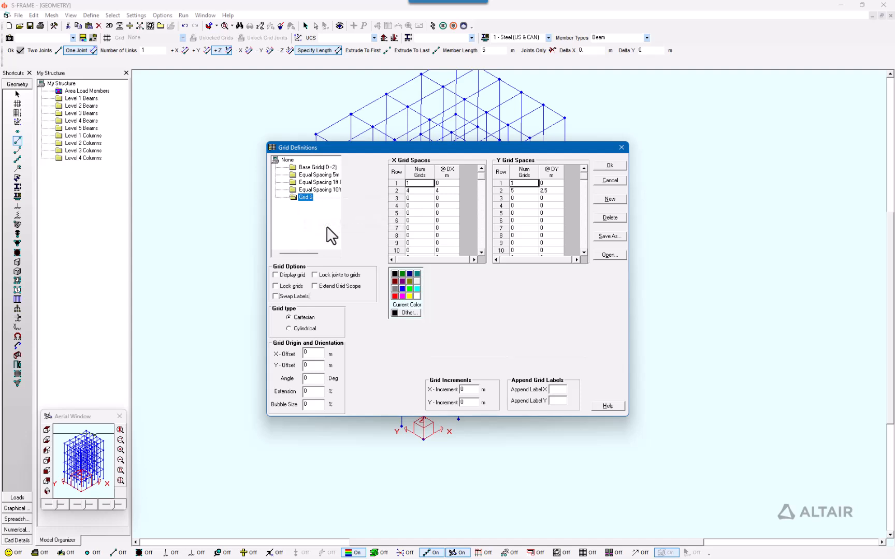
click(276, 275)
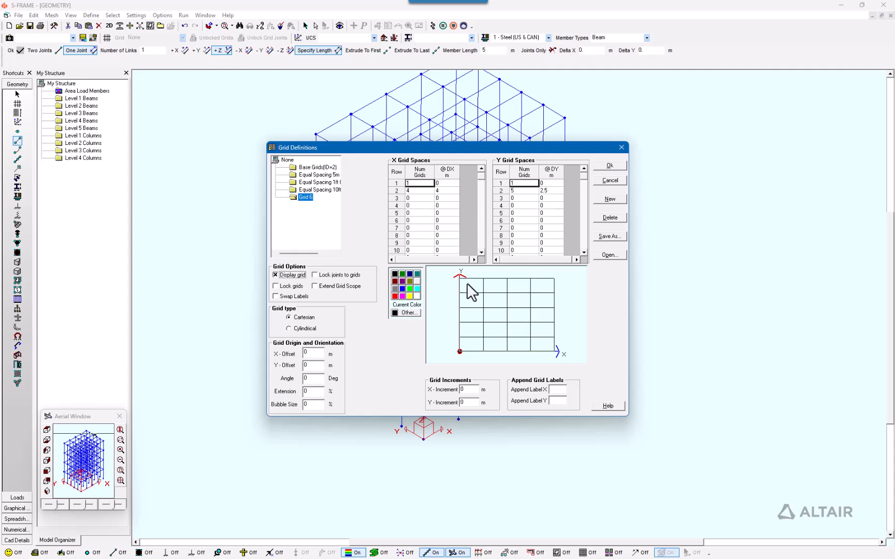
click(607, 167)
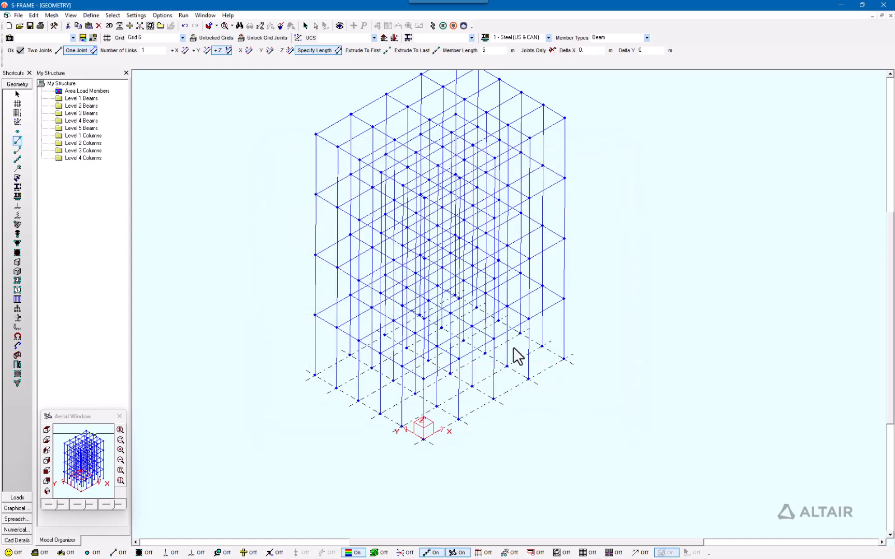
Check Grid 6 in plan, then shift the grid and UCS up to an upper storey in isometric
click(47, 430)
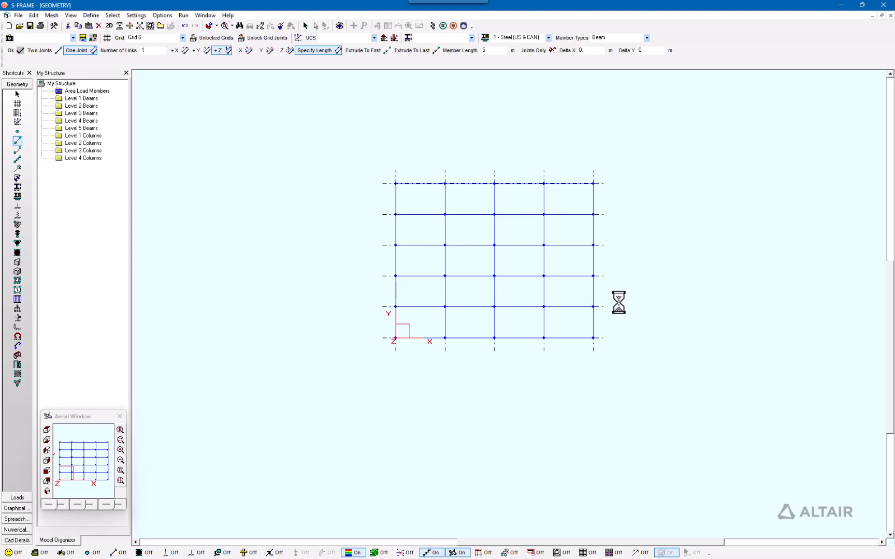
click(47, 490)
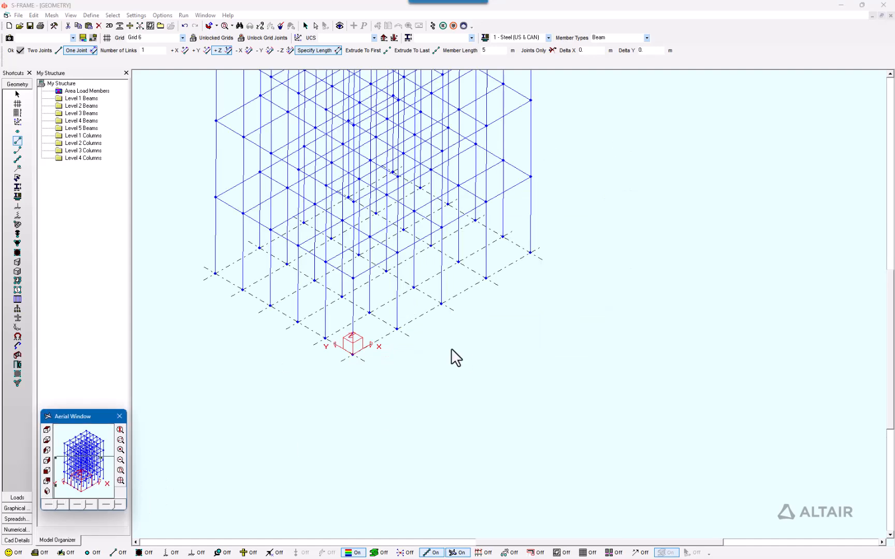
scroll(465, 344, up, 5)
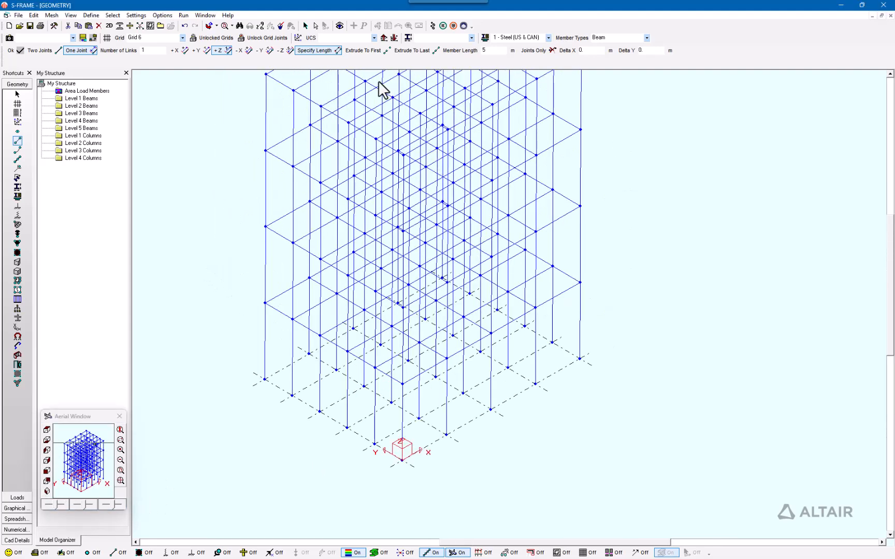
click(382, 37)
click(382, 37)
click(383, 37)
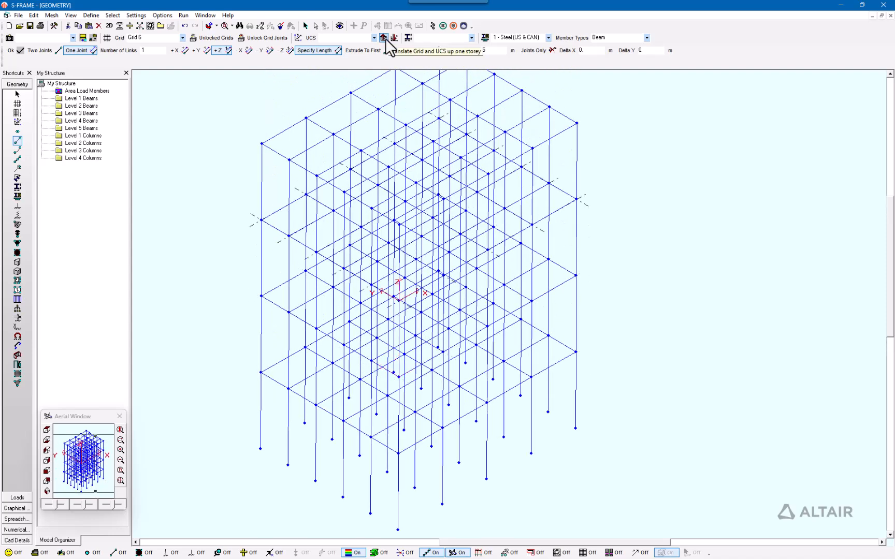
click(394, 38)
click(394, 37)
click(395, 38)
click(384, 39)
click(383, 39)
click(391, 39)
click(391, 39)
click(385, 39)
click(383, 38)
click(382, 38)
click(382, 38)
click(392, 37)
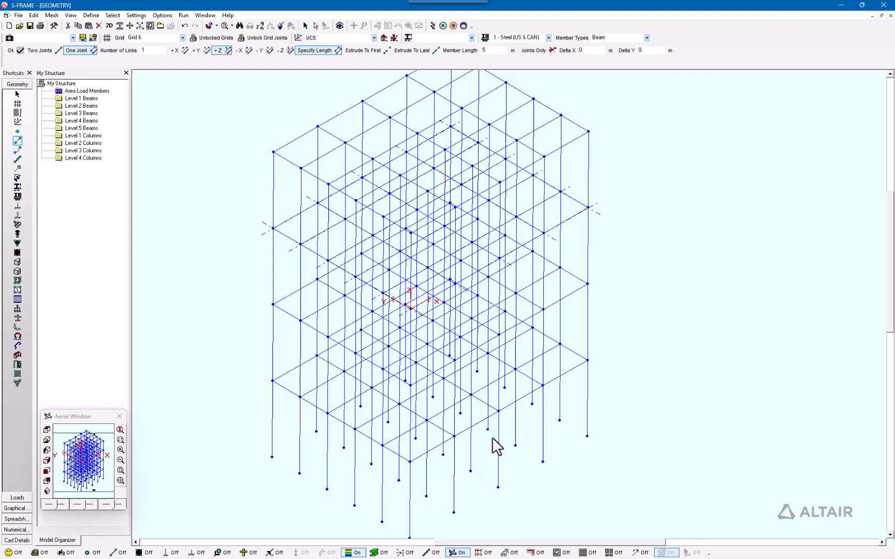
click(517, 554)
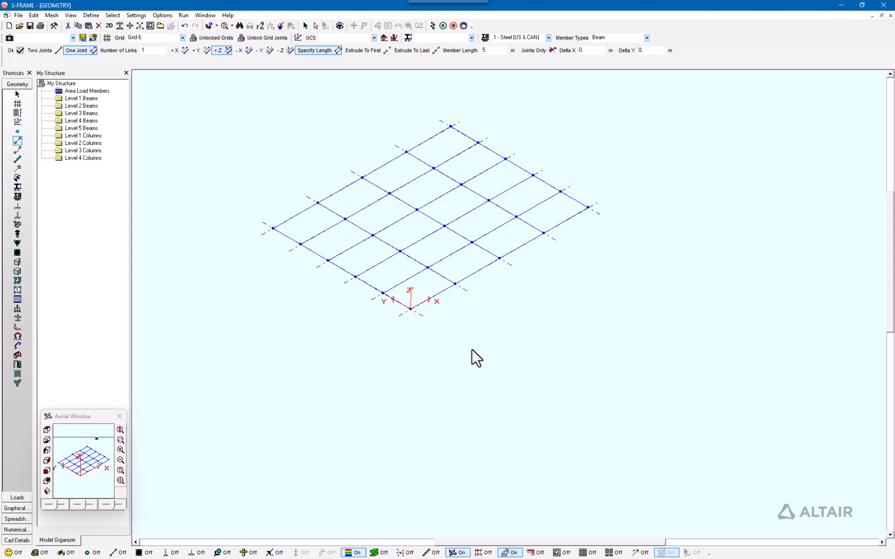
click(509, 553)
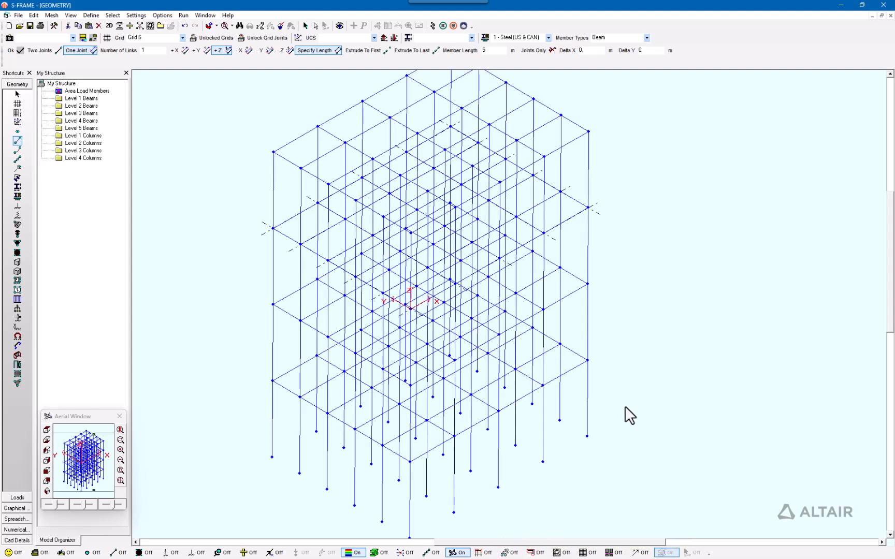
scroll(635, 346, down, 3)
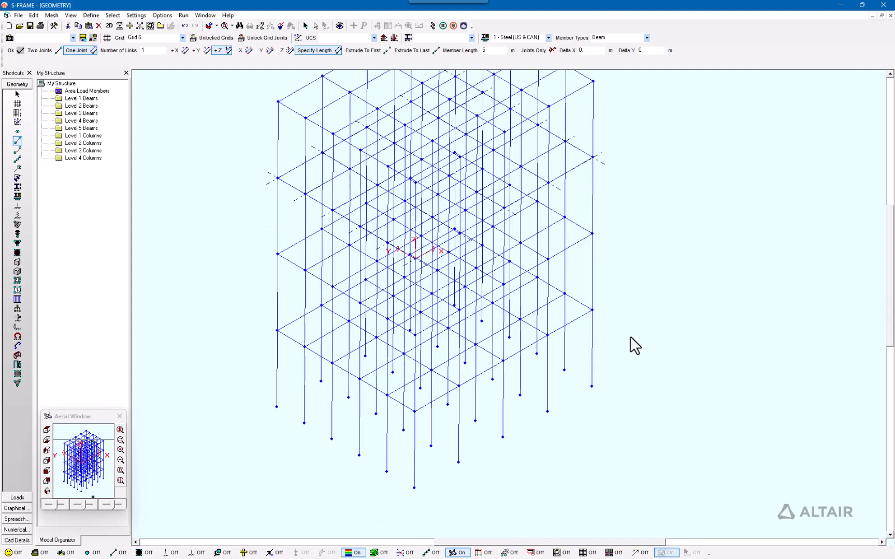
middle_drag(630, 338, 629, 301)
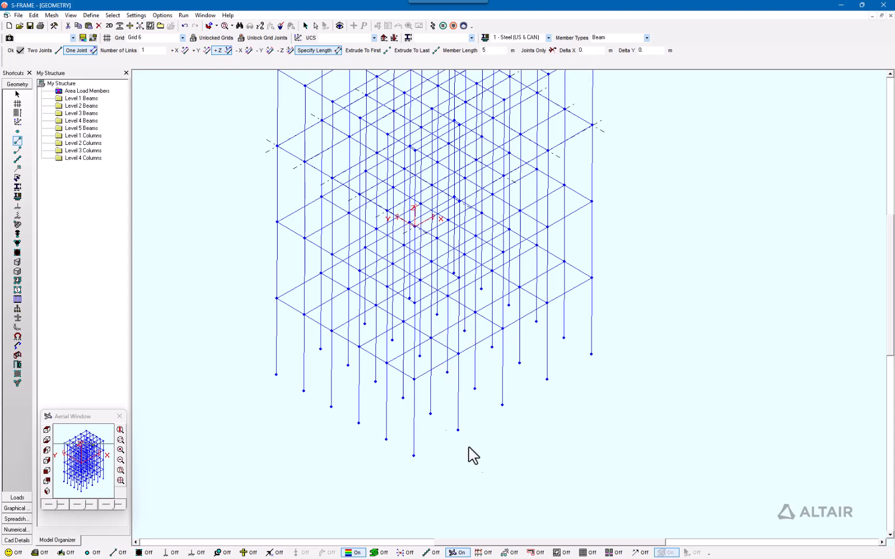
Close Grid Definitions unchanged and move Grid 6 and the UCS back to the frame's base
click(154, 50)
click(107, 37)
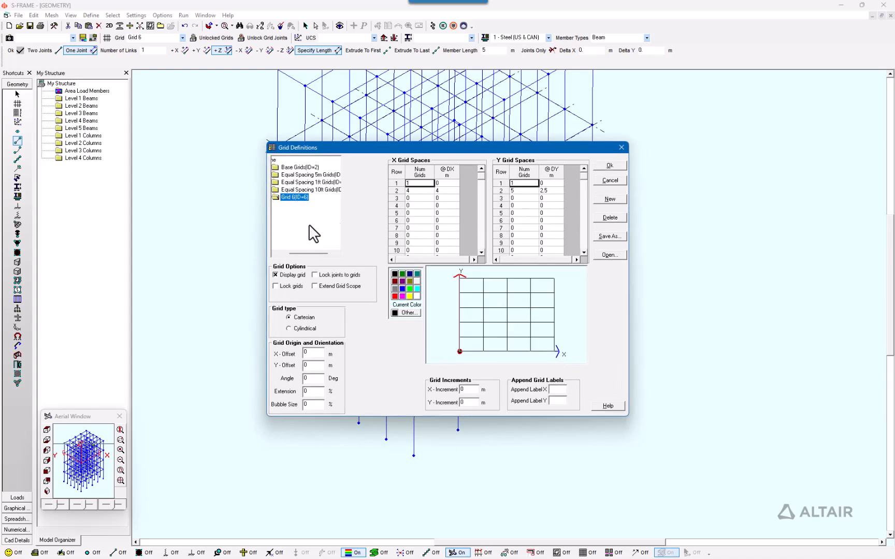
click(622, 148)
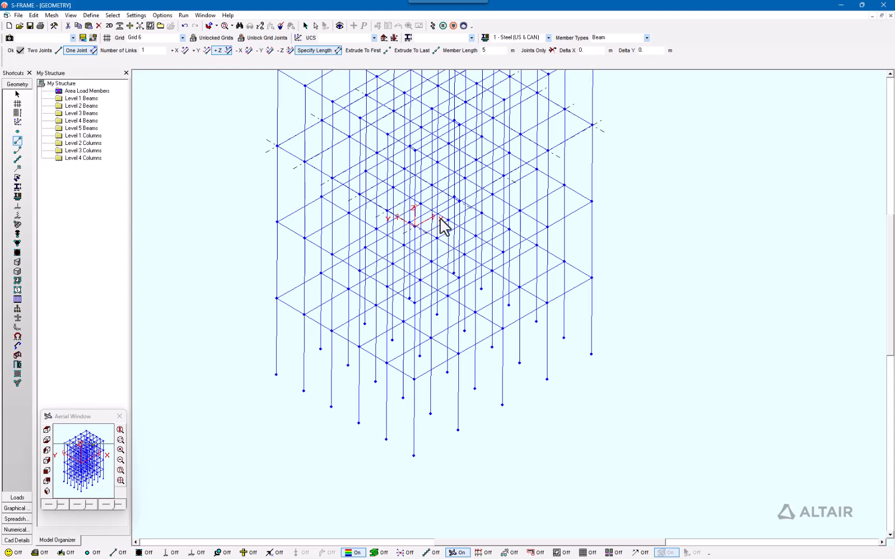
click(383, 37)
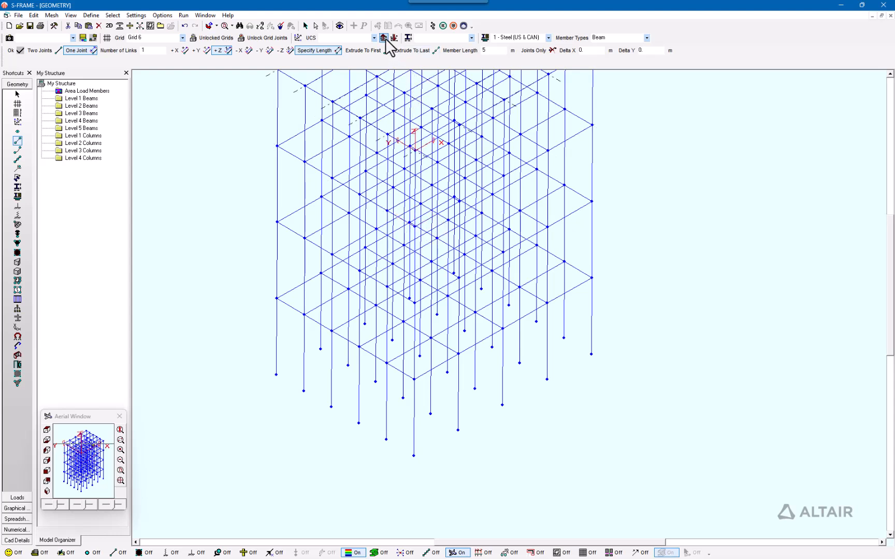
Define a new UCS from three frame joints so Grid 6 stands vertically along one face
click(17, 122)
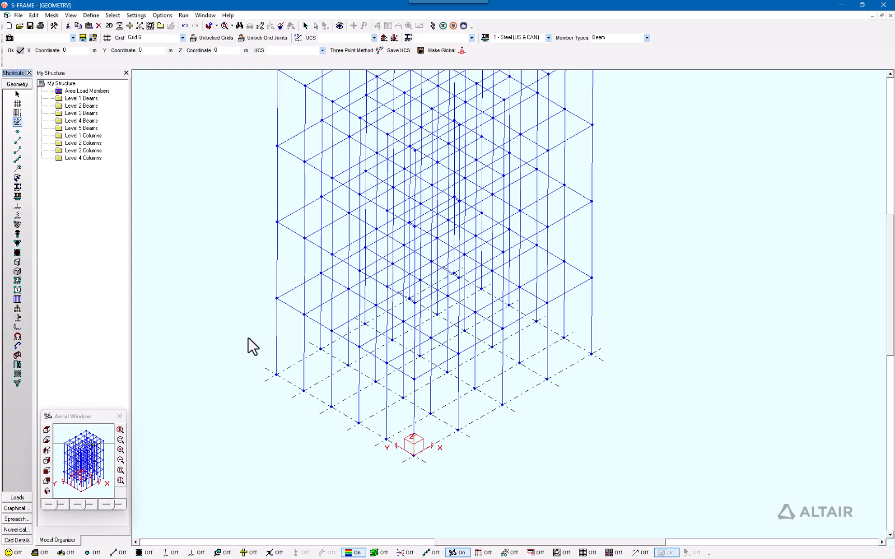
click(351, 52)
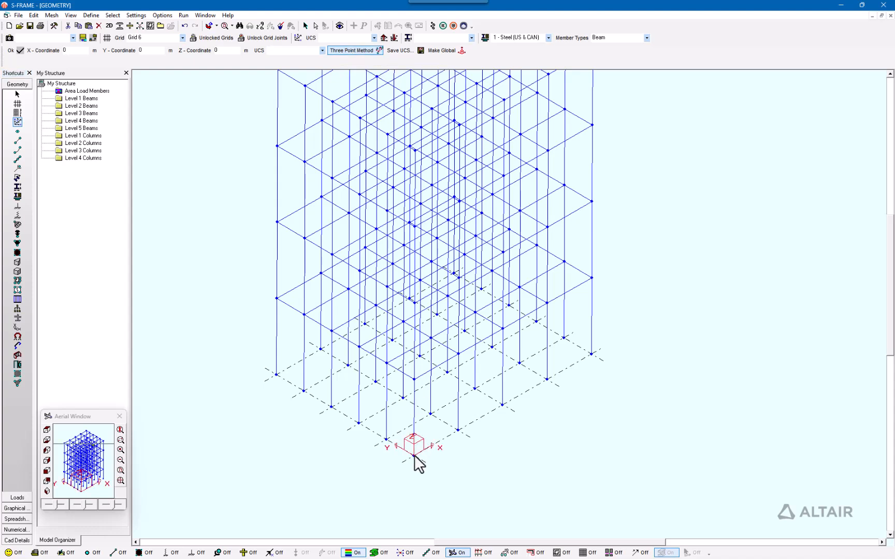
click(458, 430)
click(414, 379)
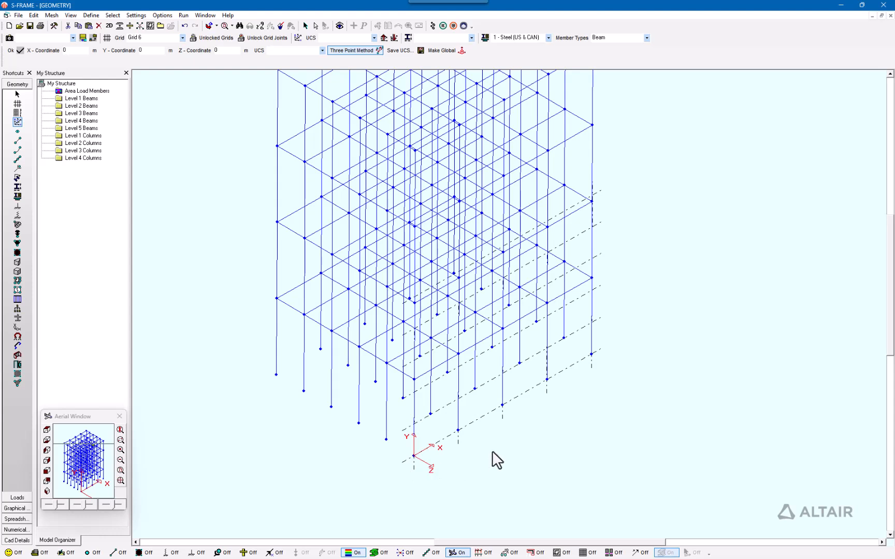
middle_drag(492, 449, 439, 434)
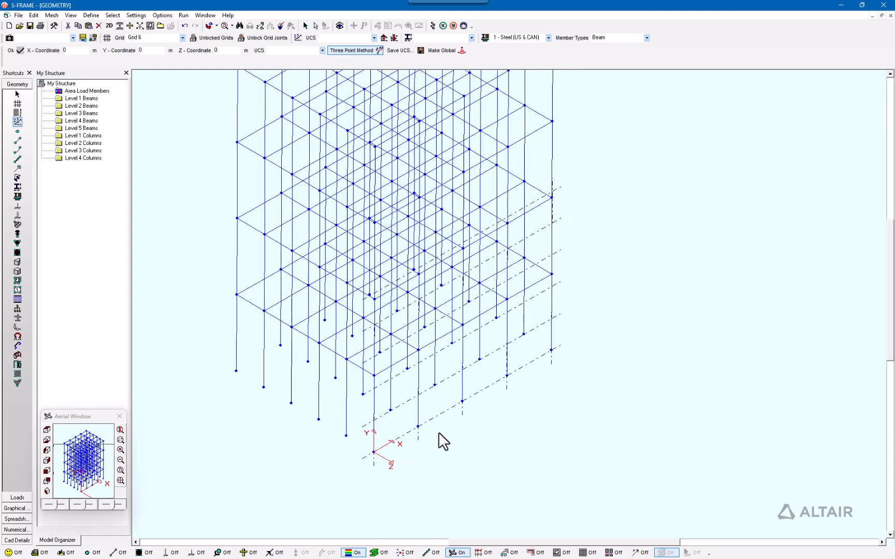
Show the frame as a flat front elevation and reopen the Grid Definitions listing Grid 6
click(47, 430)
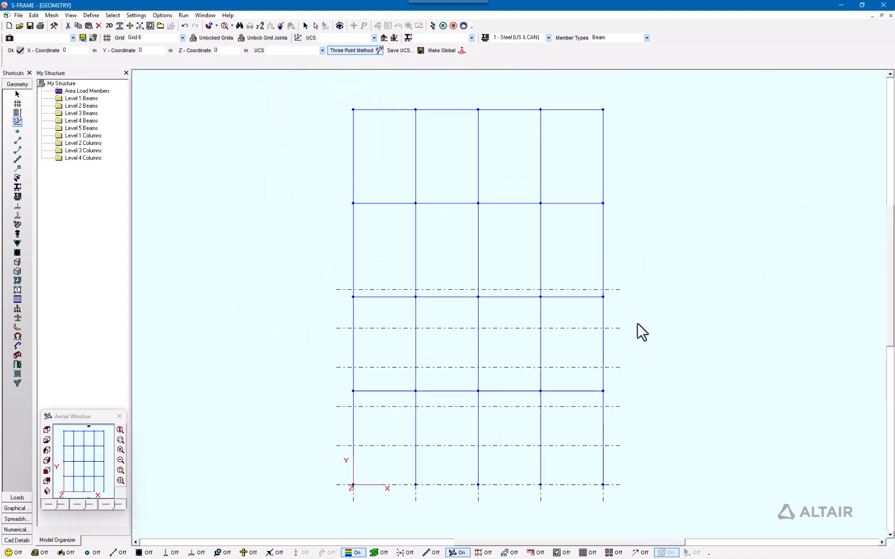
middle_drag(683, 267, 627, 264)
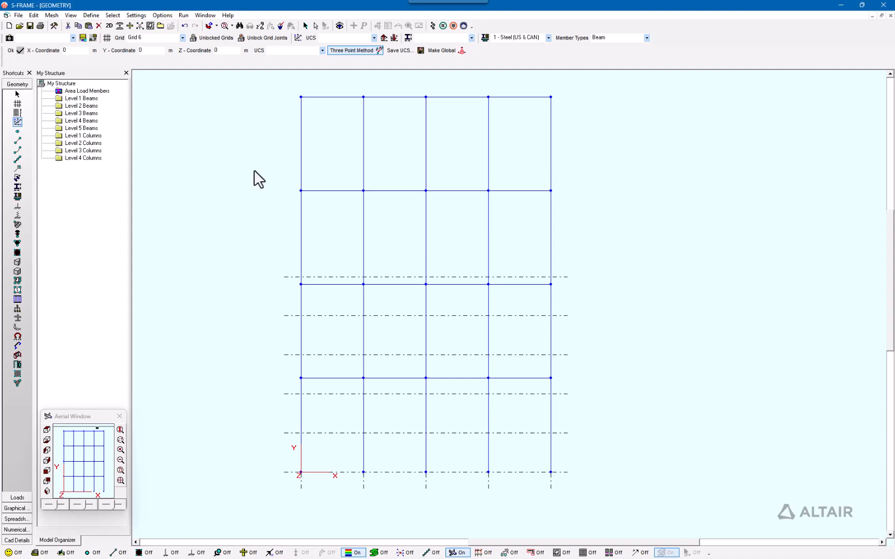
click(107, 42)
Create a new grid set named 'Sided grid'
drag(309, 254, 296, 252)
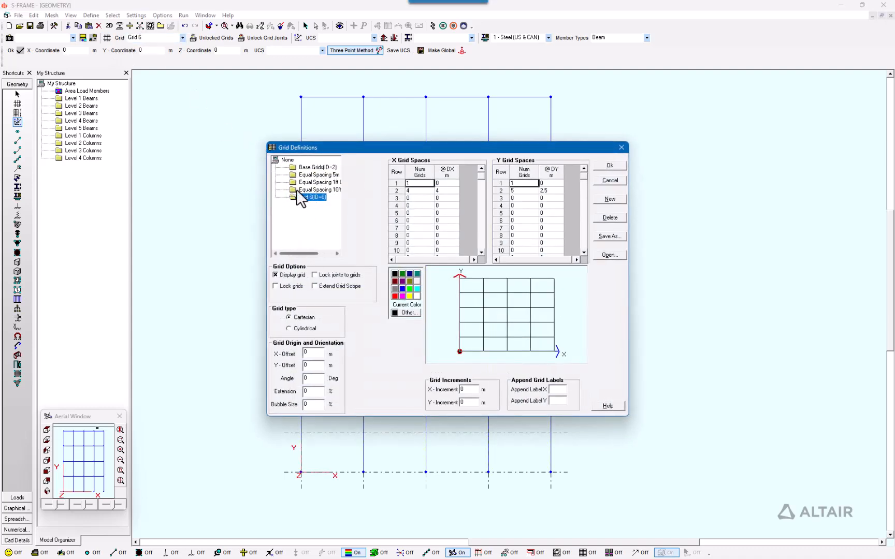
right_click(284, 160)
click(290, 167)
text(Sided grid)
key(Return)
Auto-generate Sided grid (X 4 × 4 m, Y 4 × 6 m), apply it, and recentre the elevation
click(293, 207)
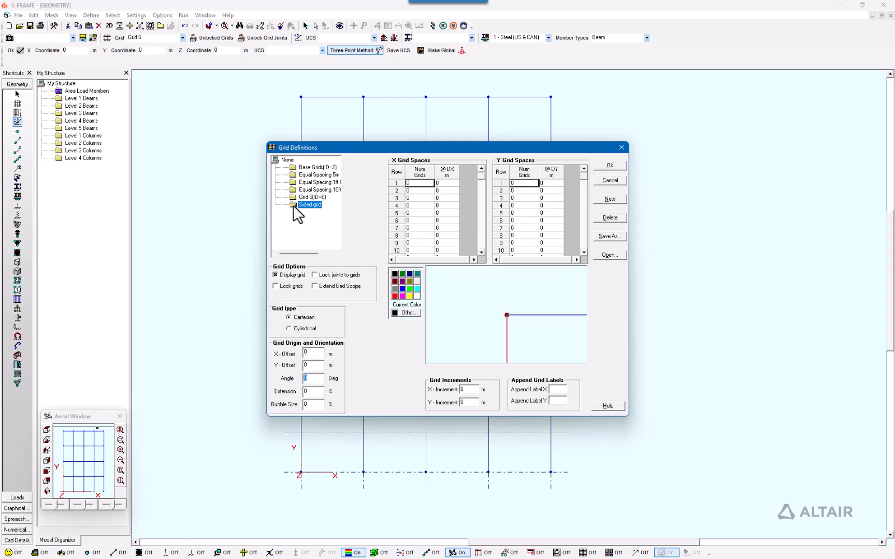
right_click(293, 206)
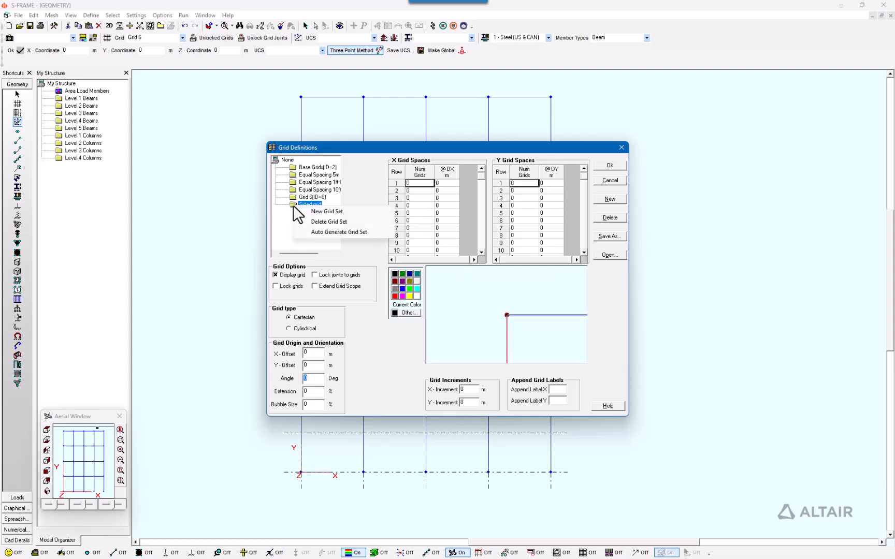
click(329, 232)
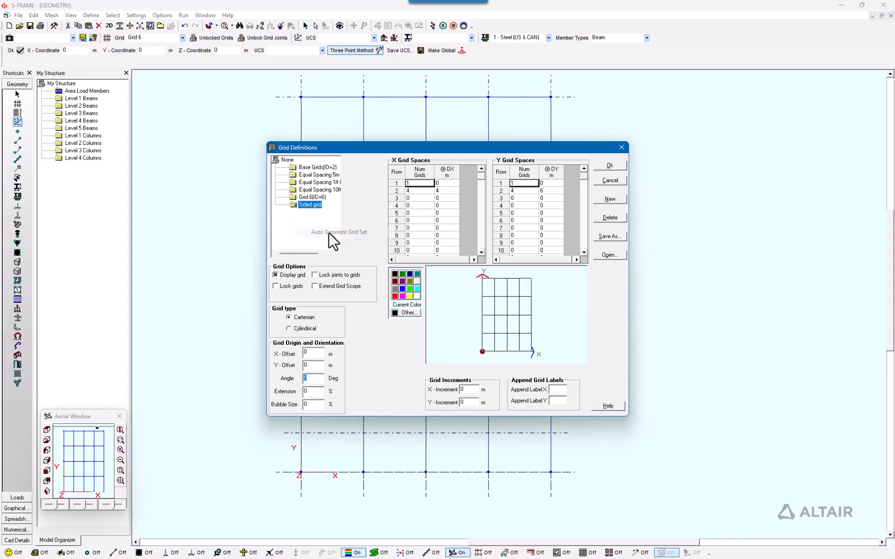
click(615, 166)
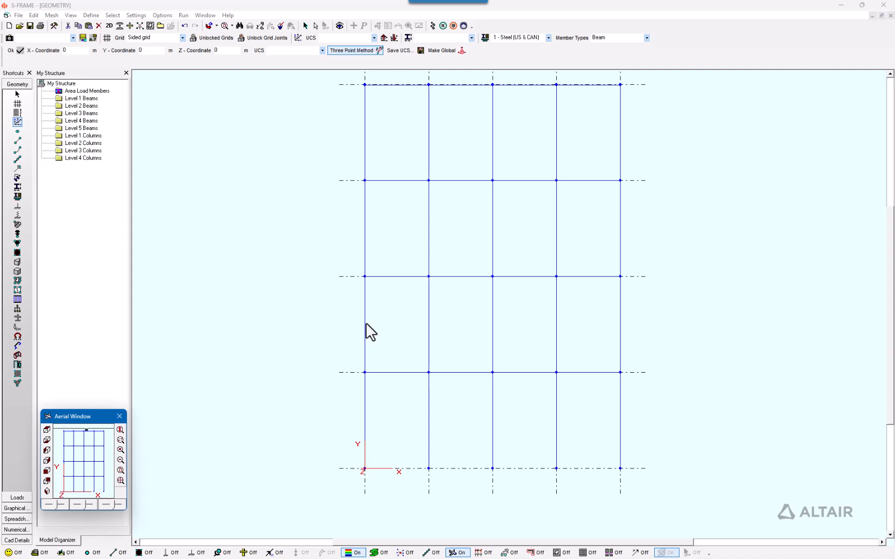
click(48, 473)
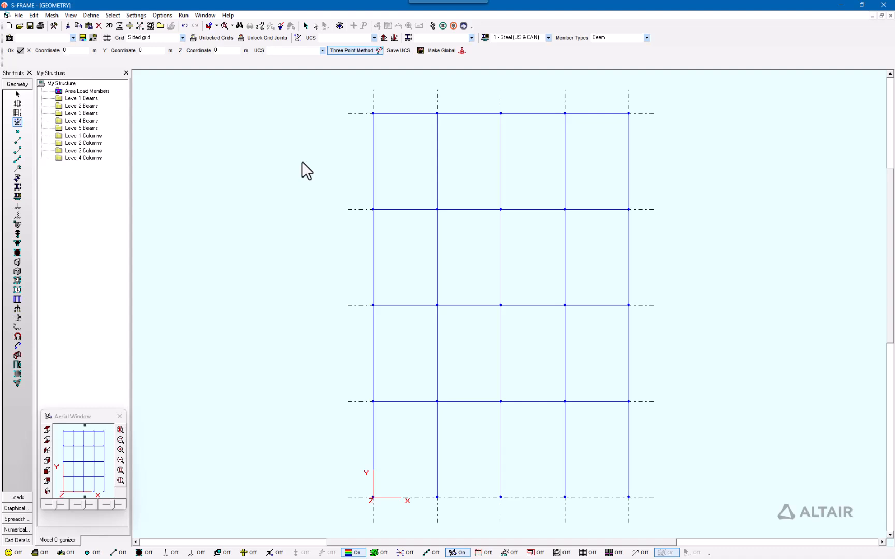
Save the rotated coordinate system under the name 'Sided grid'
click(412, 52)
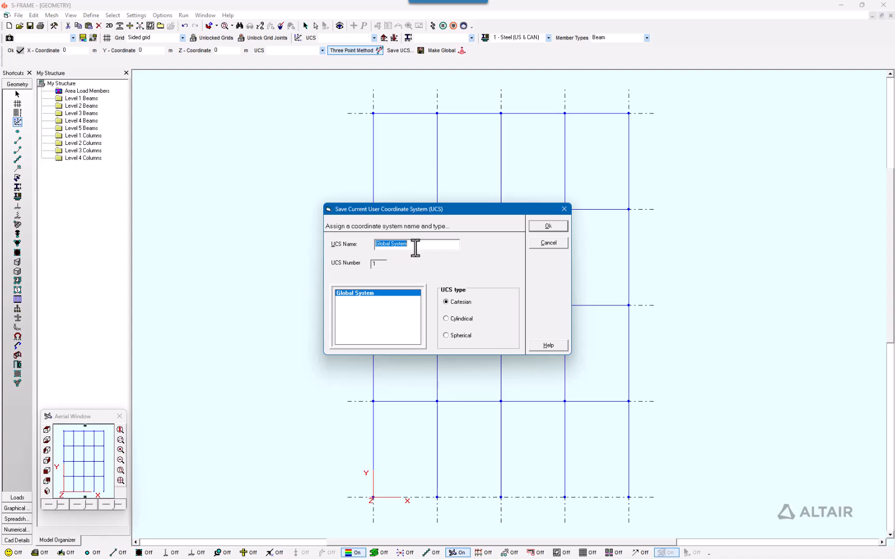
text(Sided grid)
click(536, 226)
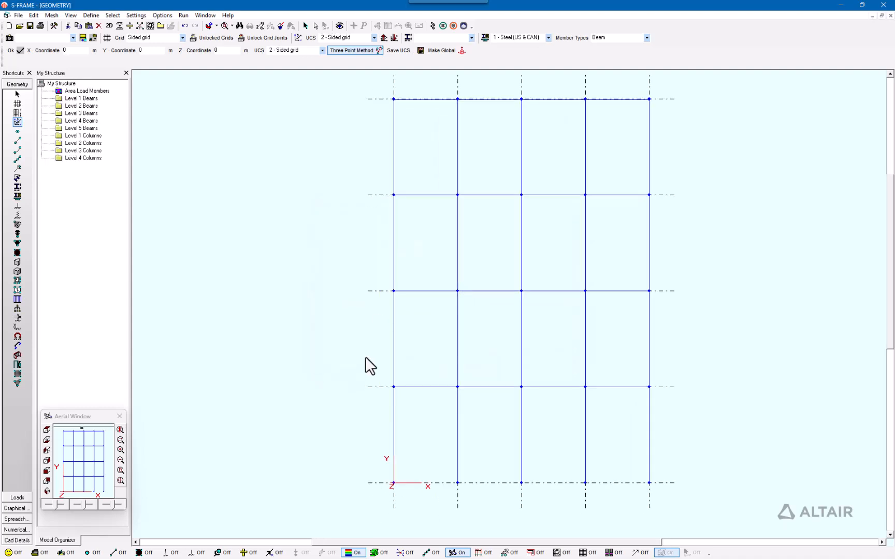
Switch back to 1 - Global System and the 3D isometric view
click(374, 38)
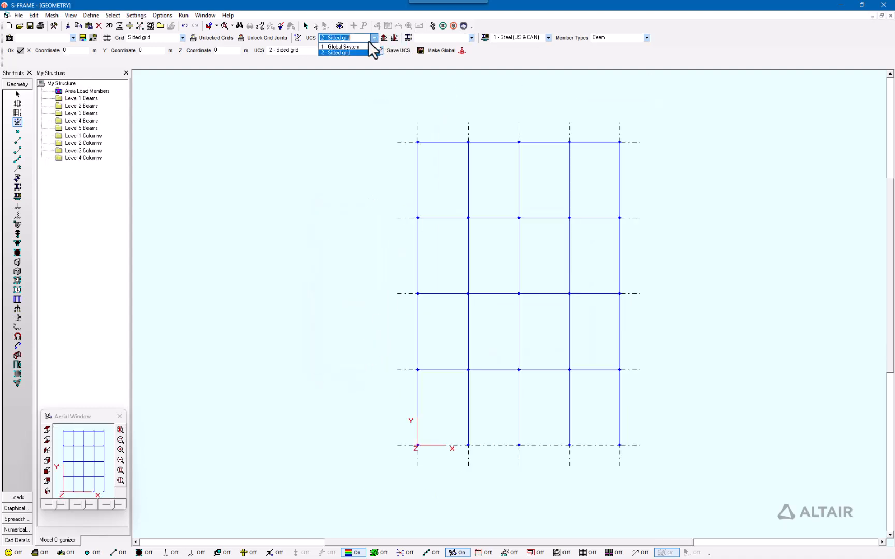
click(361, 47)
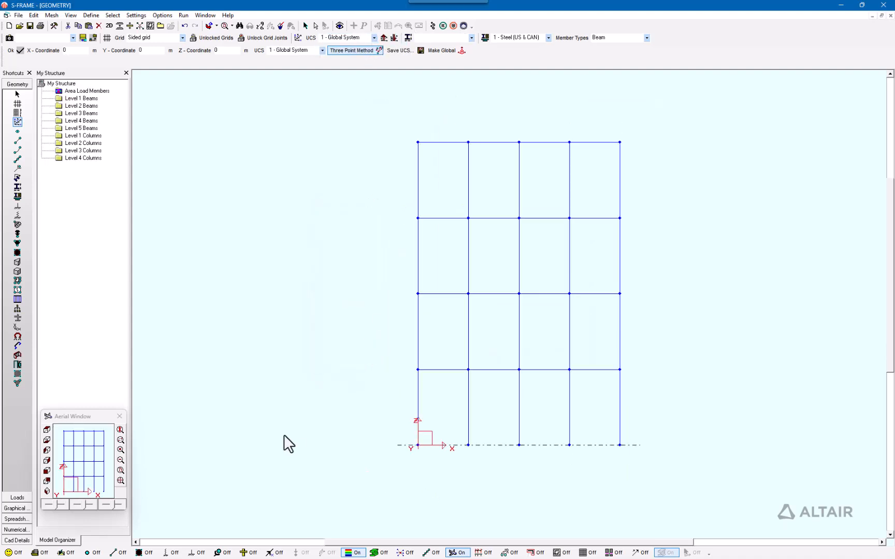
click(47, 491)
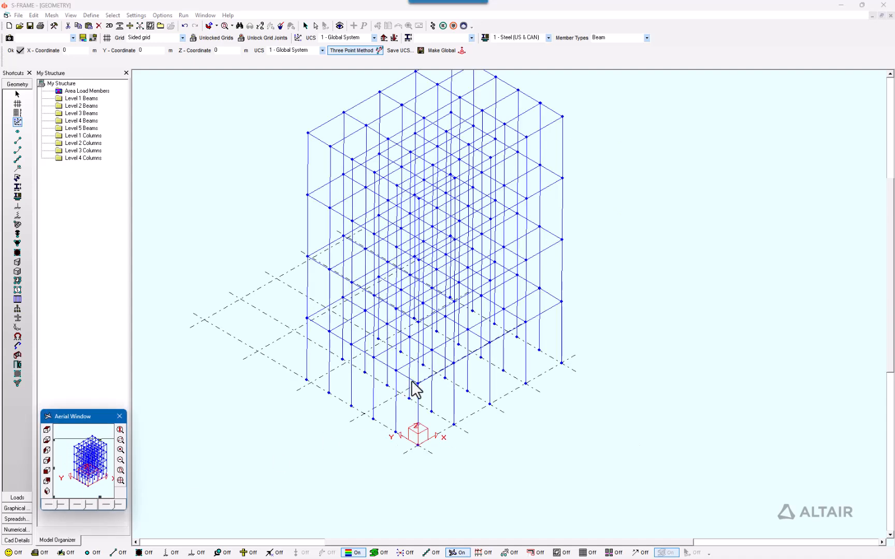
click(373, 37)
click(362, 52)
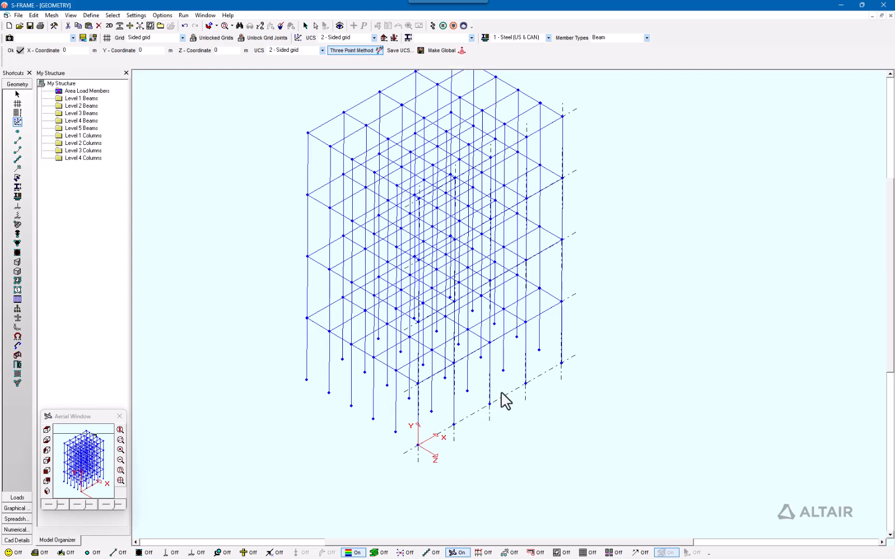
middle_drag(499, 395, 484, 397)
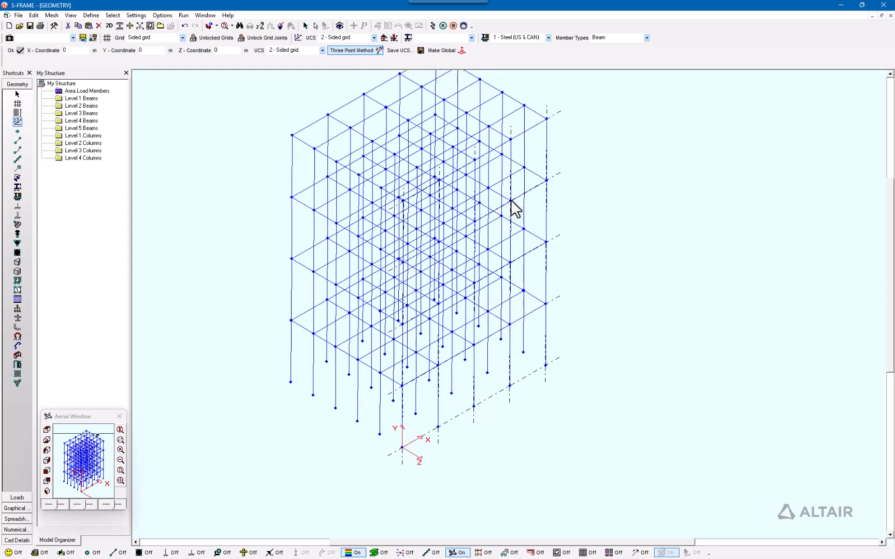
middle_drag(517, 194, 510, 195)
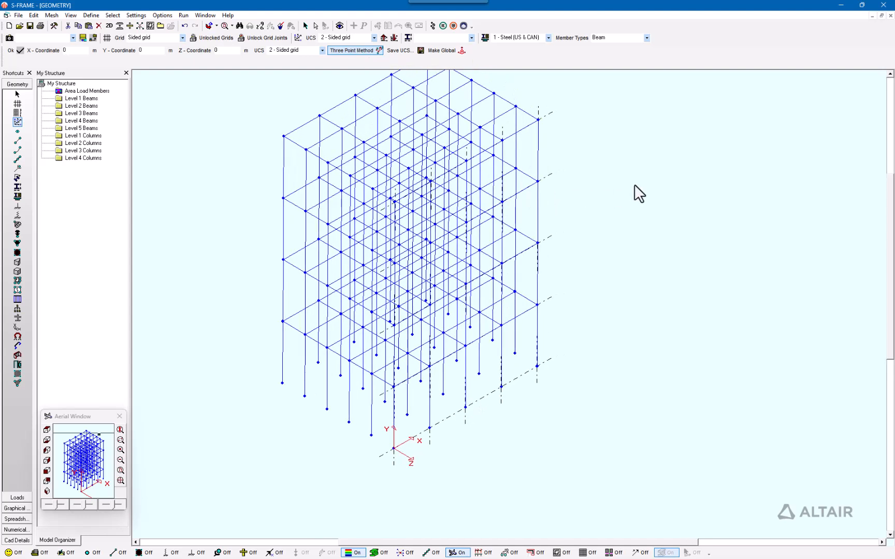
click(373, 38)
click(360, 46)
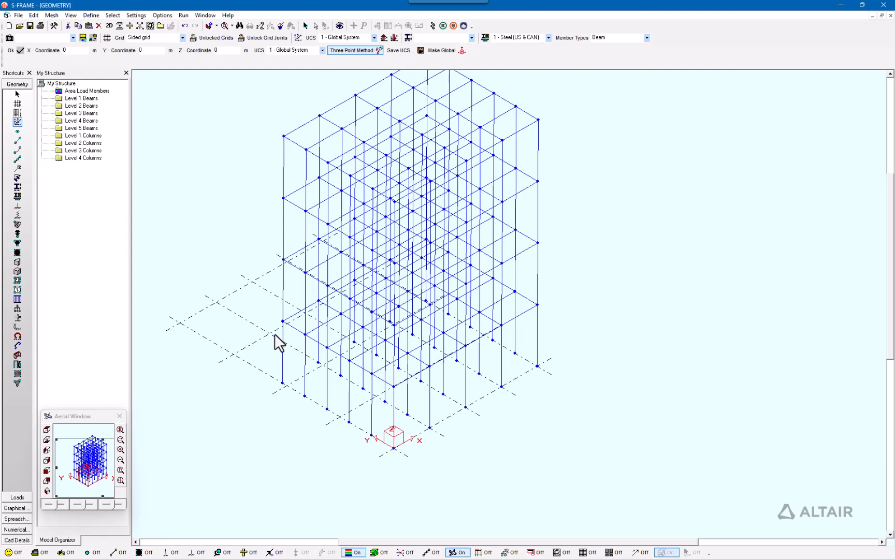
Make Grid 6 the displayed grid and view its 4 m by 2.5 m lines in plan
click(182, 37)
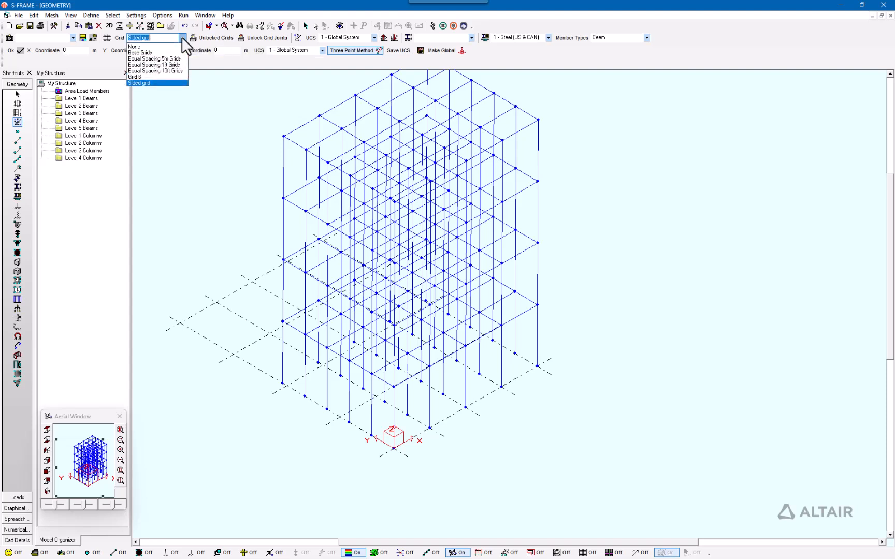
click(144, 78)
middle_drag(521, 507, 443, 411)
scroll(442, 411, up, 2)
middle_drag(559, 264, 567, 349)
scroll(566, 350, down, 1)
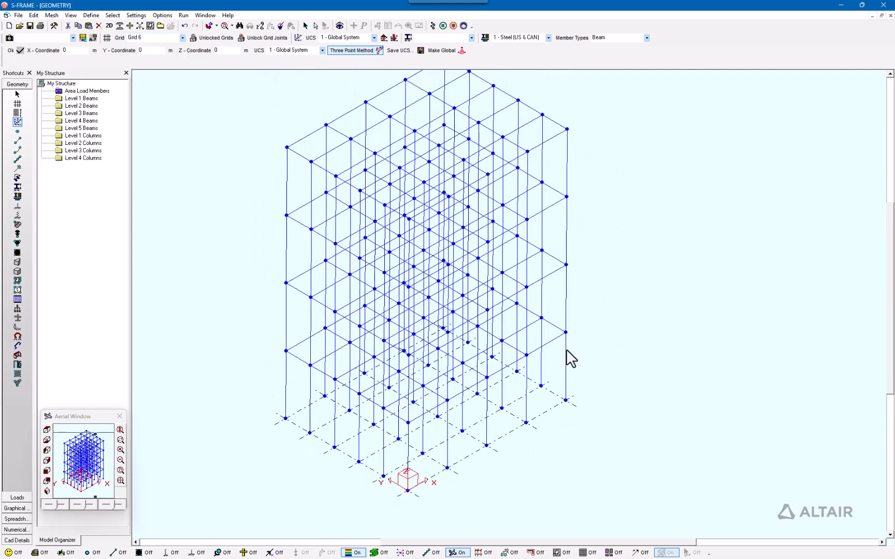
scroll(499, 389, up, 3)
middle_drag(444, 455, 436, 437)
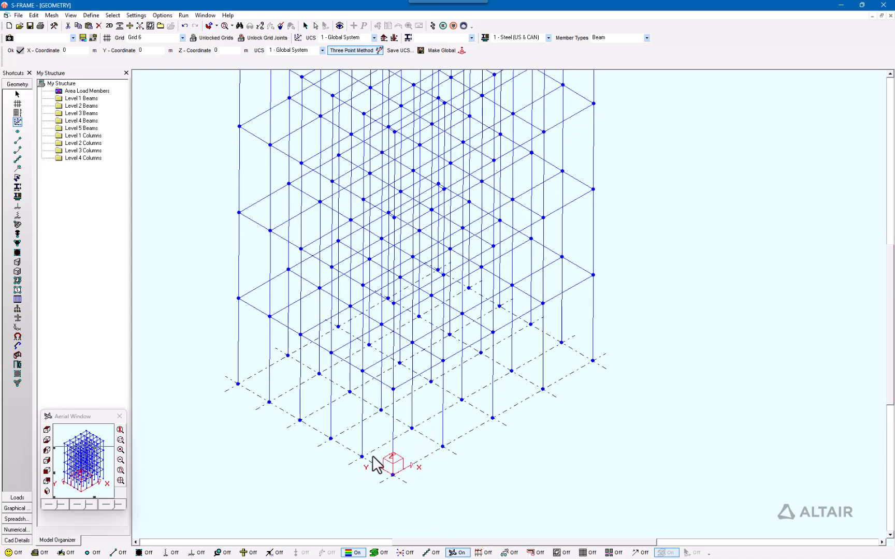
scroll(424, 462, down, 2)
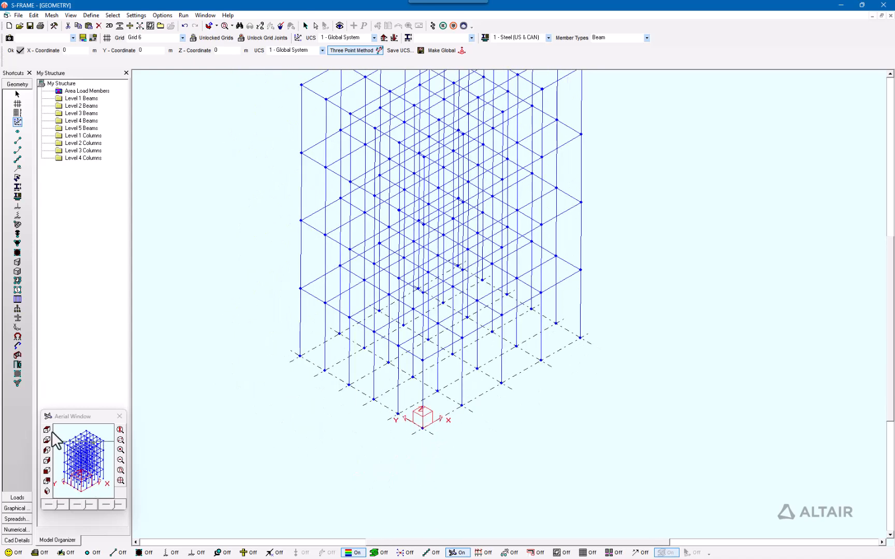
click(47, 430)
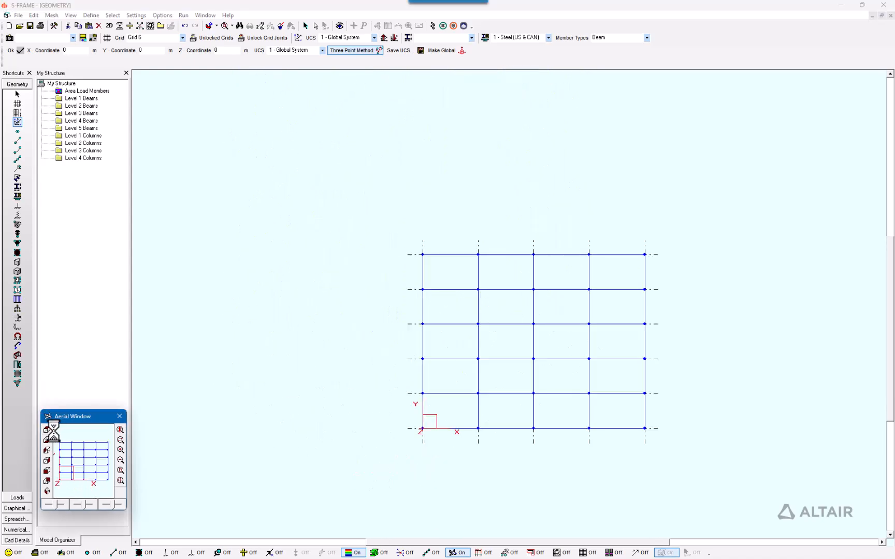
Switch the displayed grid to Sided grid and check it in plan and isometric views
click(48, 492)
middle_drag(659, 188, 666, 224)
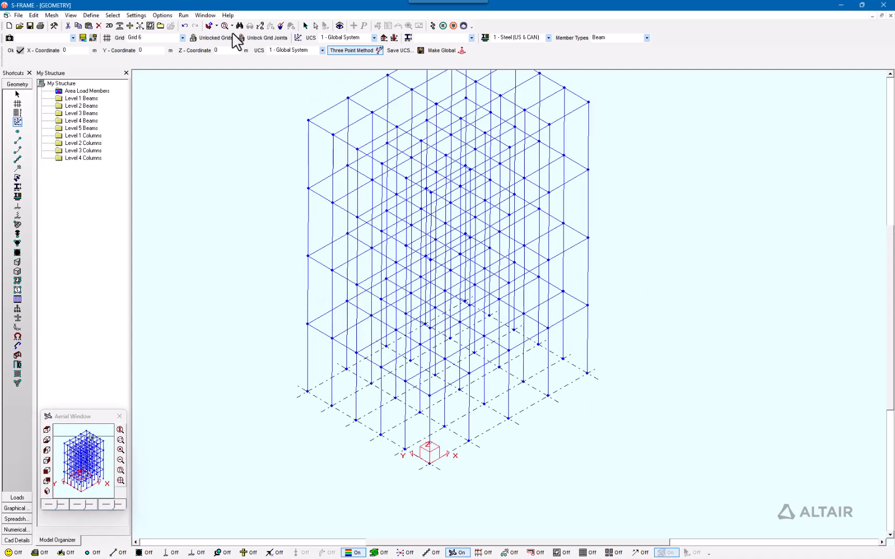
click(183, 38)
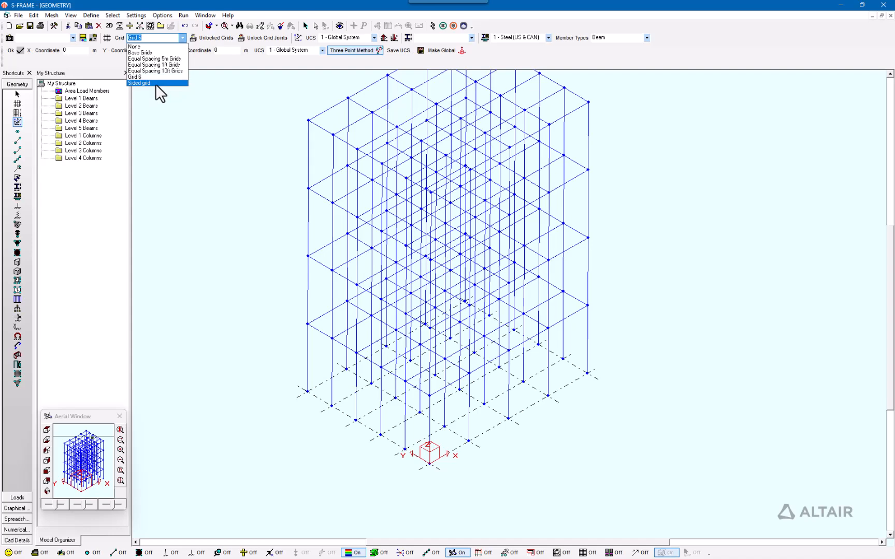
click(155, 84)
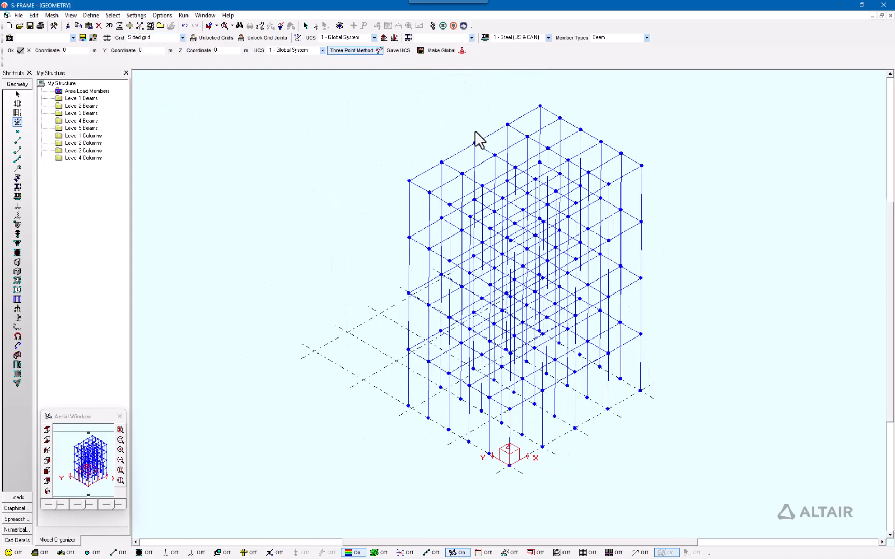
click(47, 430)
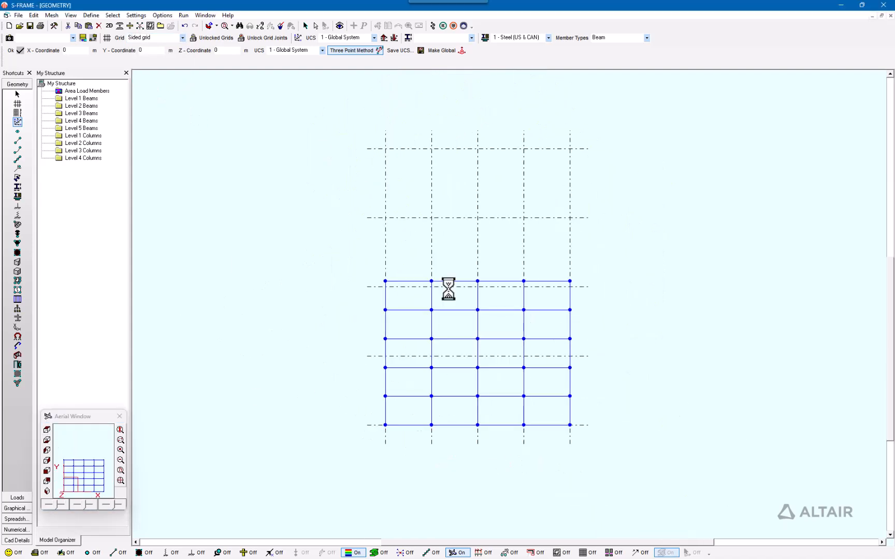
click(47, 491)
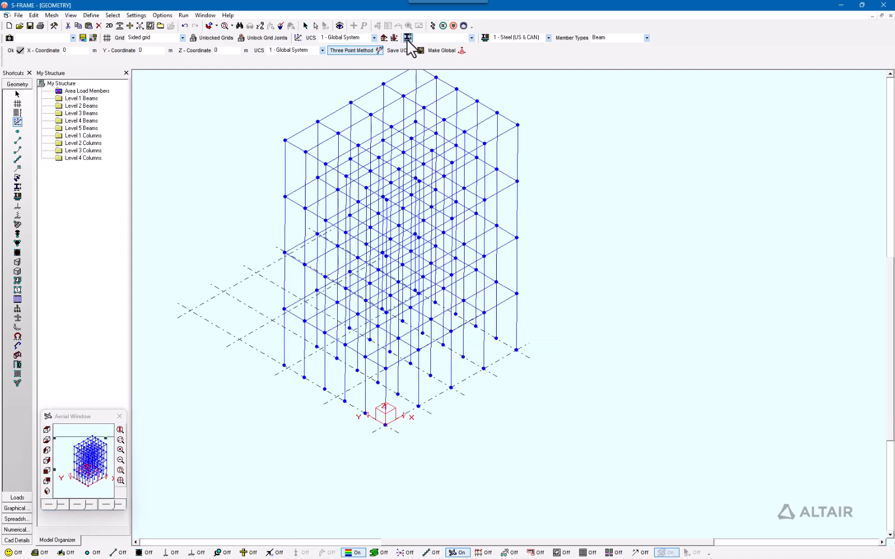
Make 2 - Sided grid the current UCS and view its grid plane face-on
click(373, 38)
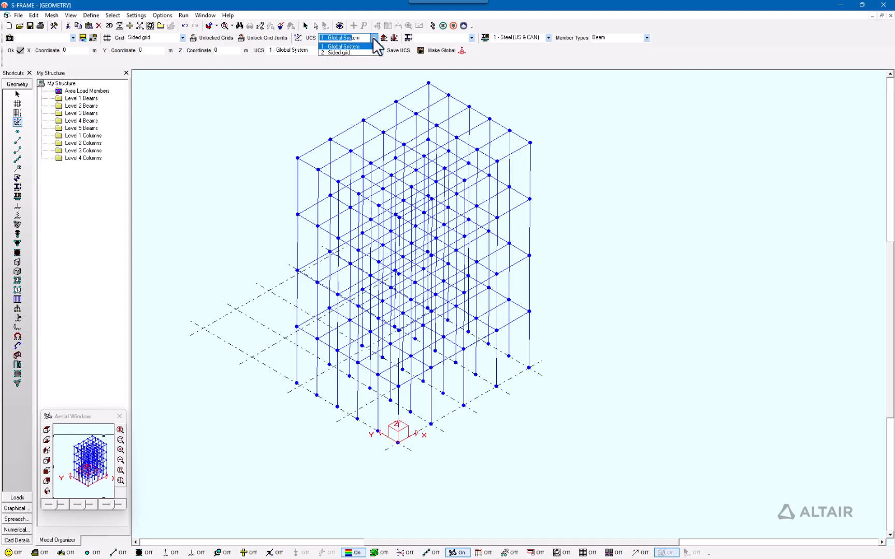
click(362, 52)
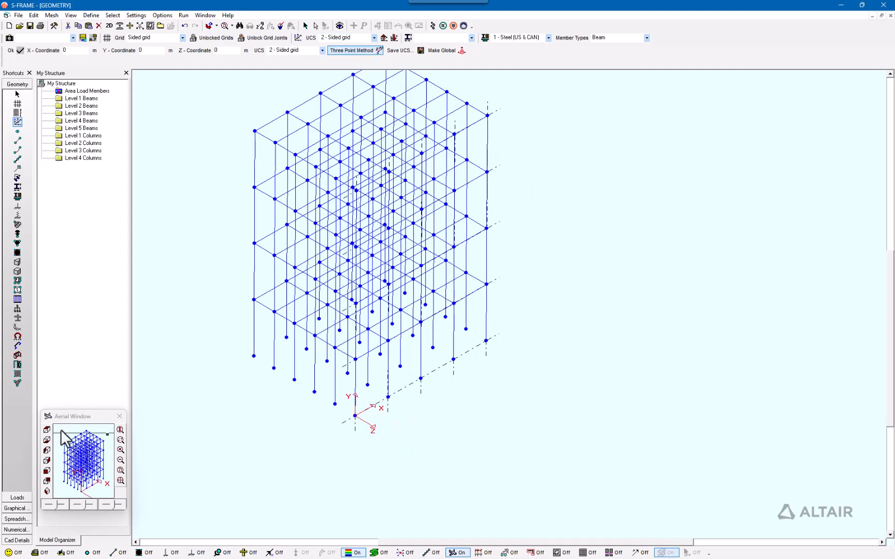
click(47, 429)
Compare with 1 - Global System in isometric, then make 2 - Sided grid current again
click(373, 38)
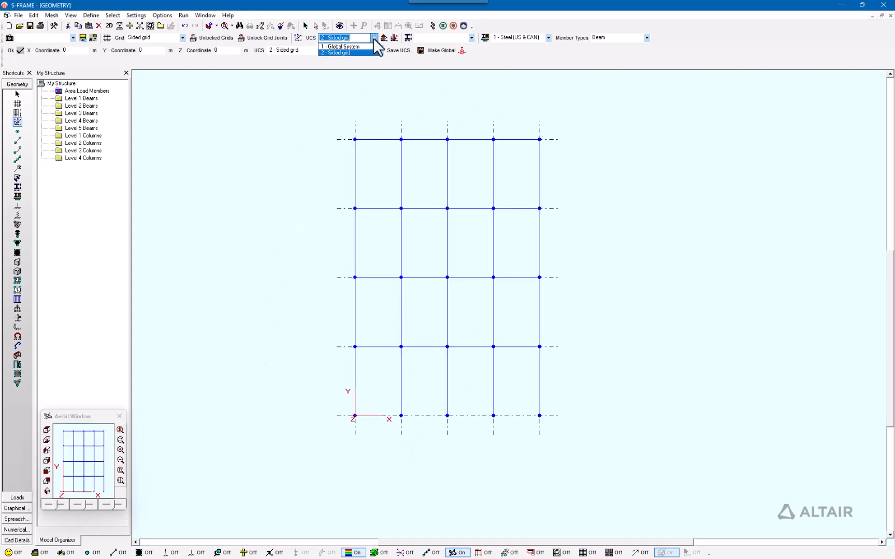
click(369, 47)
click(373, 37)
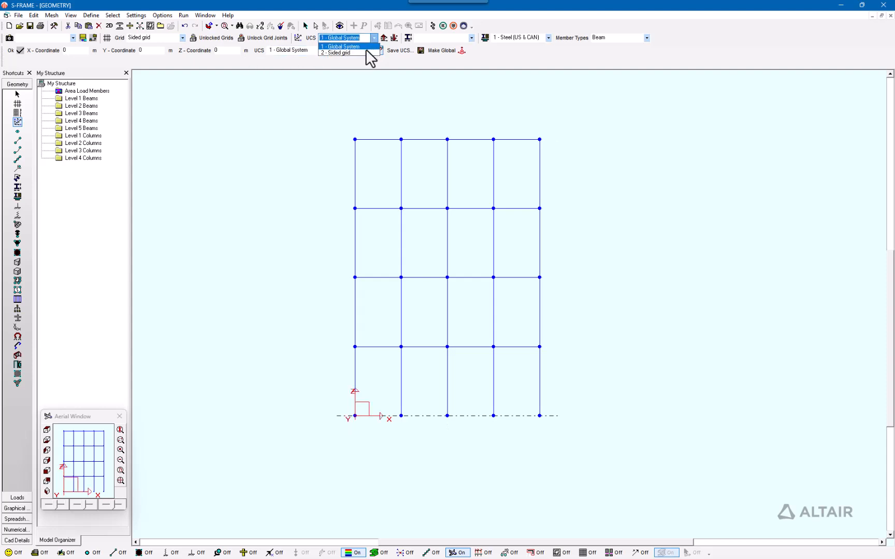
click(369, 46)
click(47, 491)
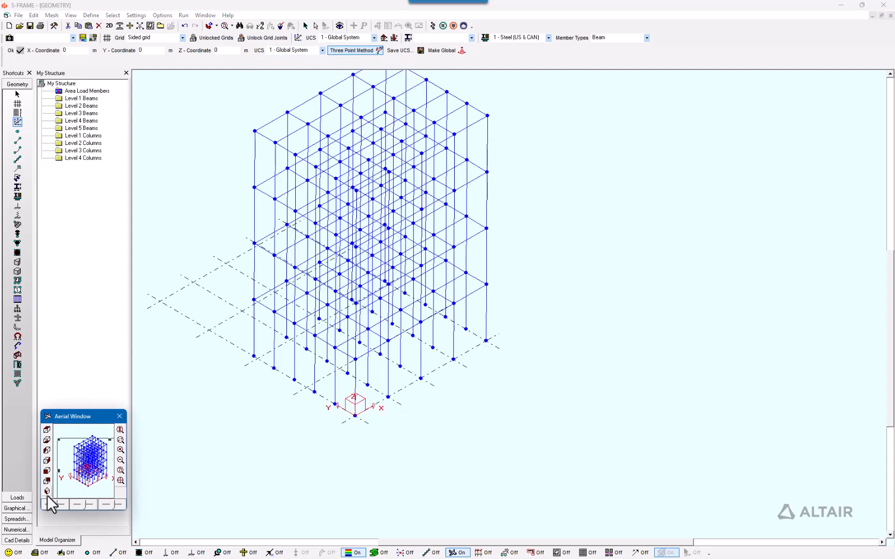
click(373, 37)
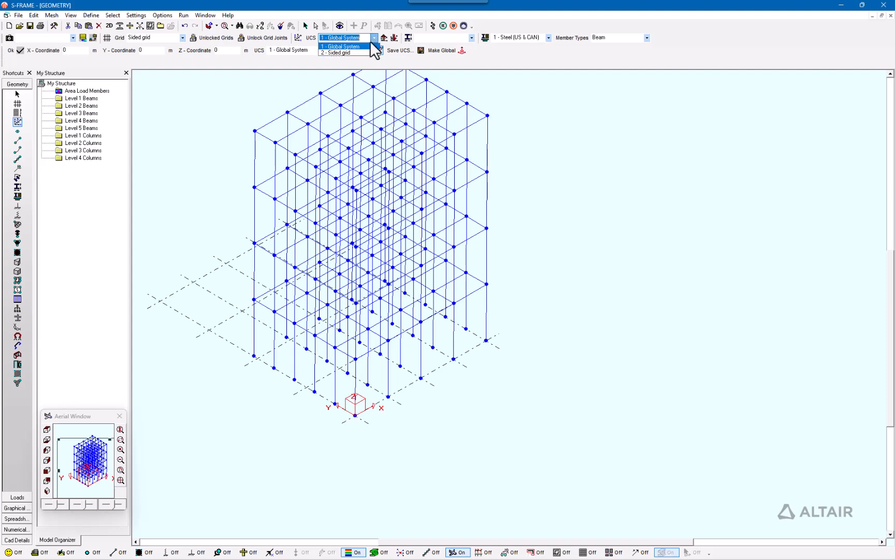
click(358, 55)
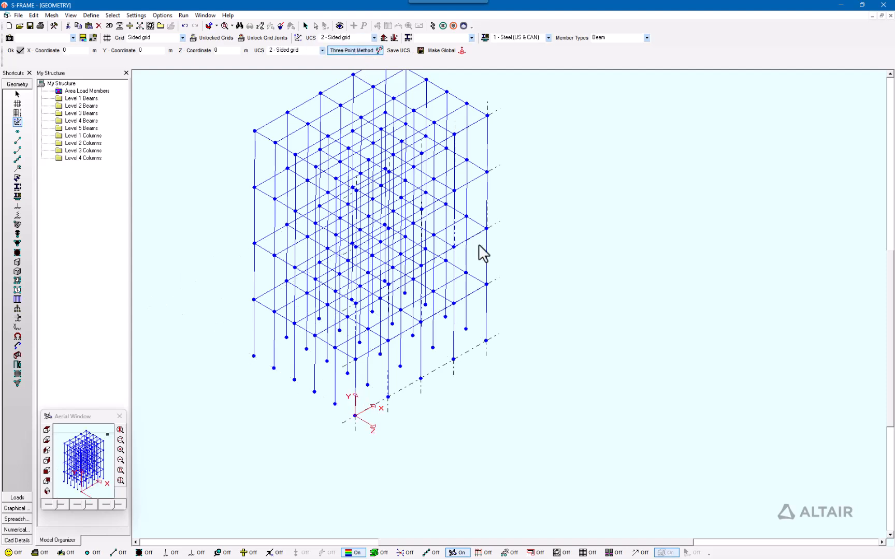
Limit work to the current UCS XY plane, then reopen Grid Definitions for Grid 6 in the Global System
click(510, 552)
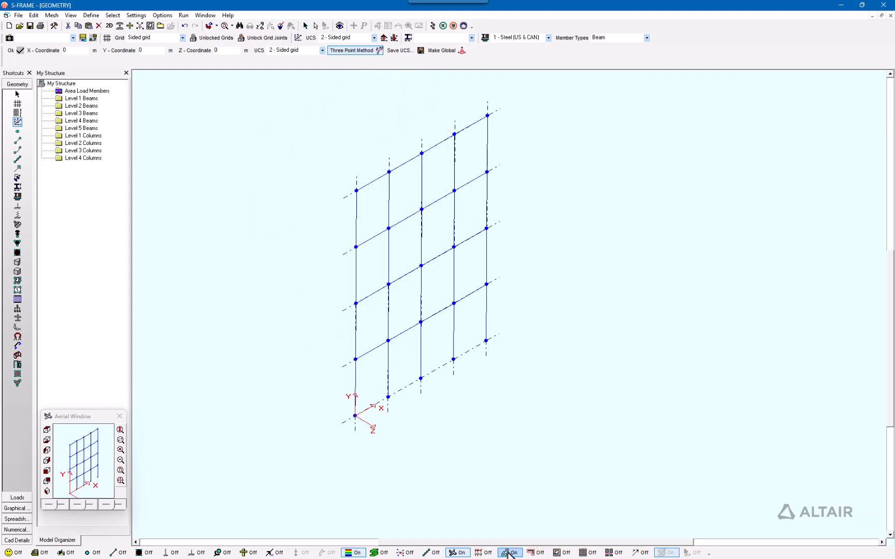
click(392, 37)
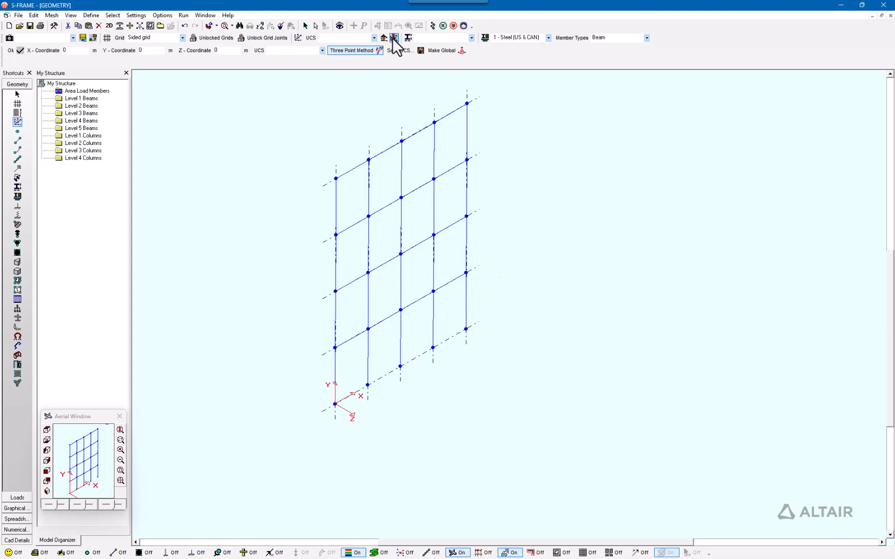
click(383, 38)
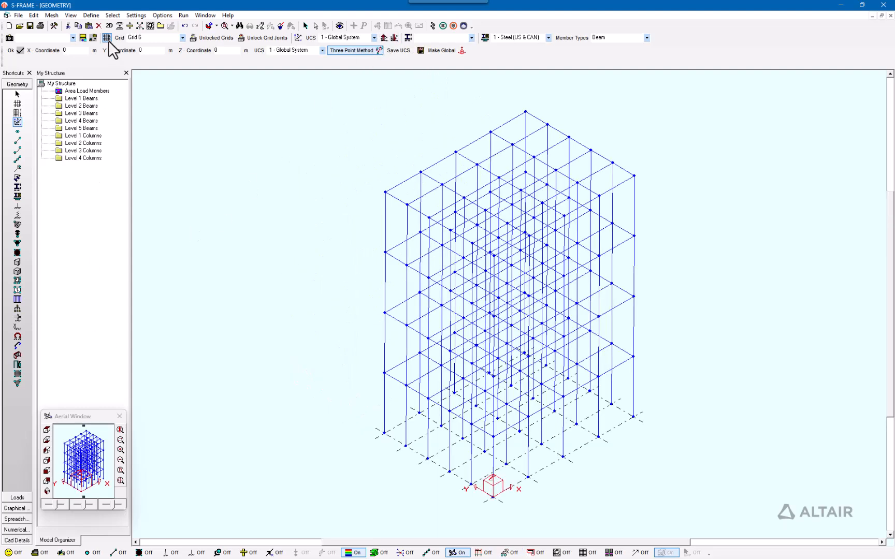
click(107, 37)
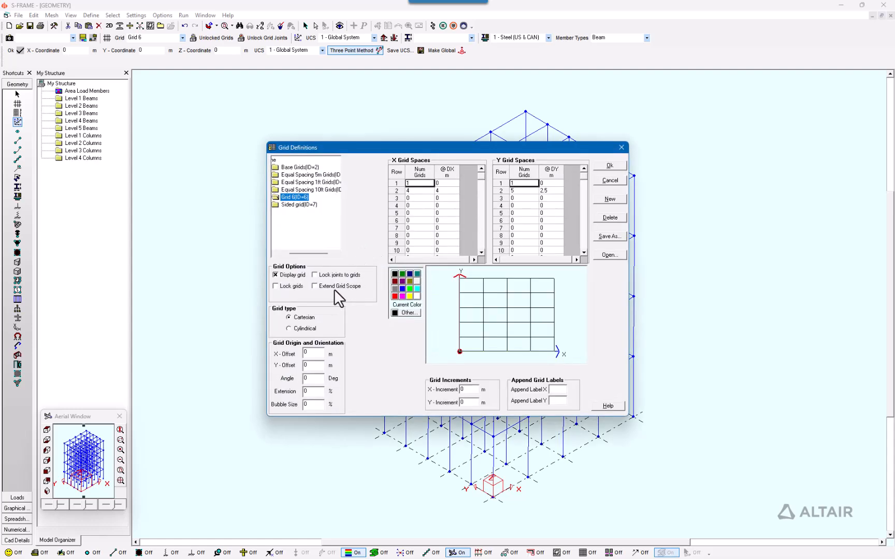
click(554, 143)
click(608, 406)
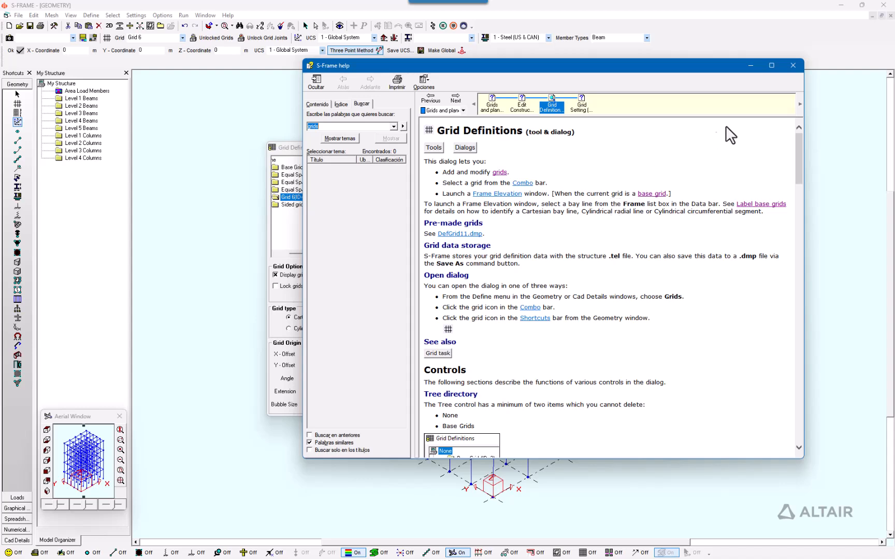
click(288, 257)
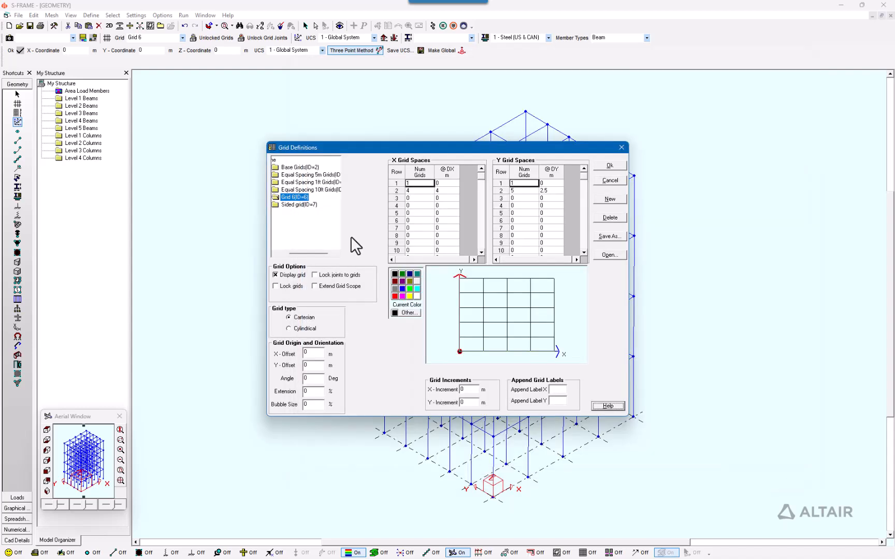
click(371, 322)
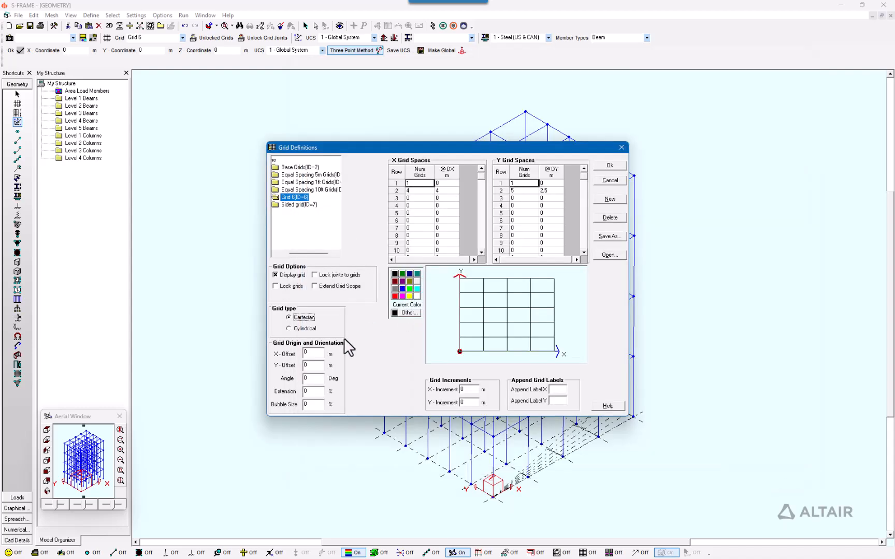